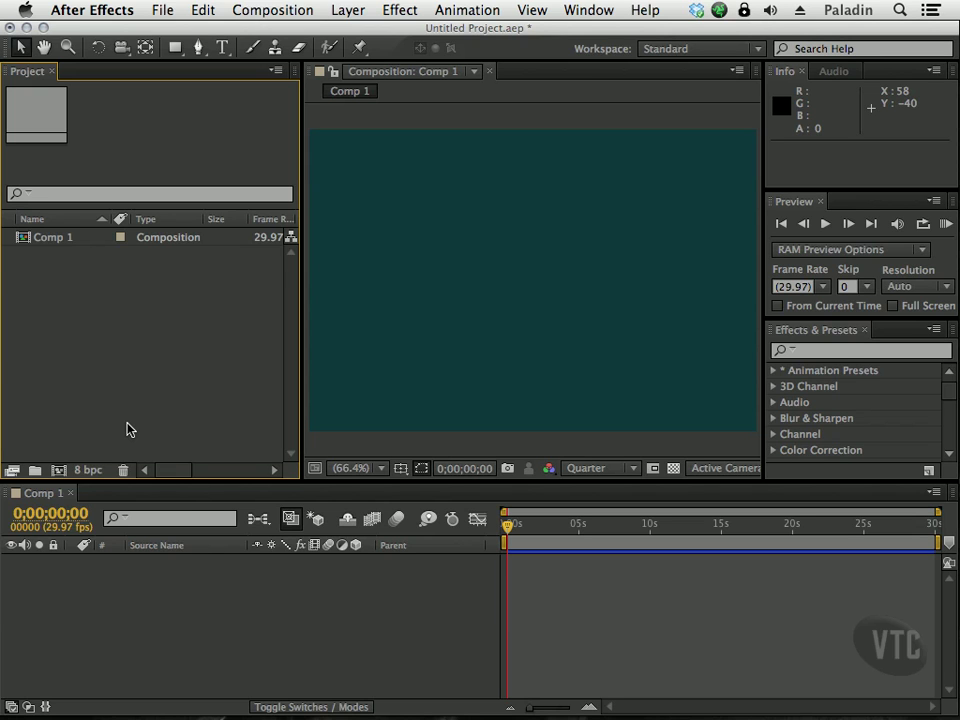
# Create two project folders named VO and Music
pyautogui.click(35, 471)
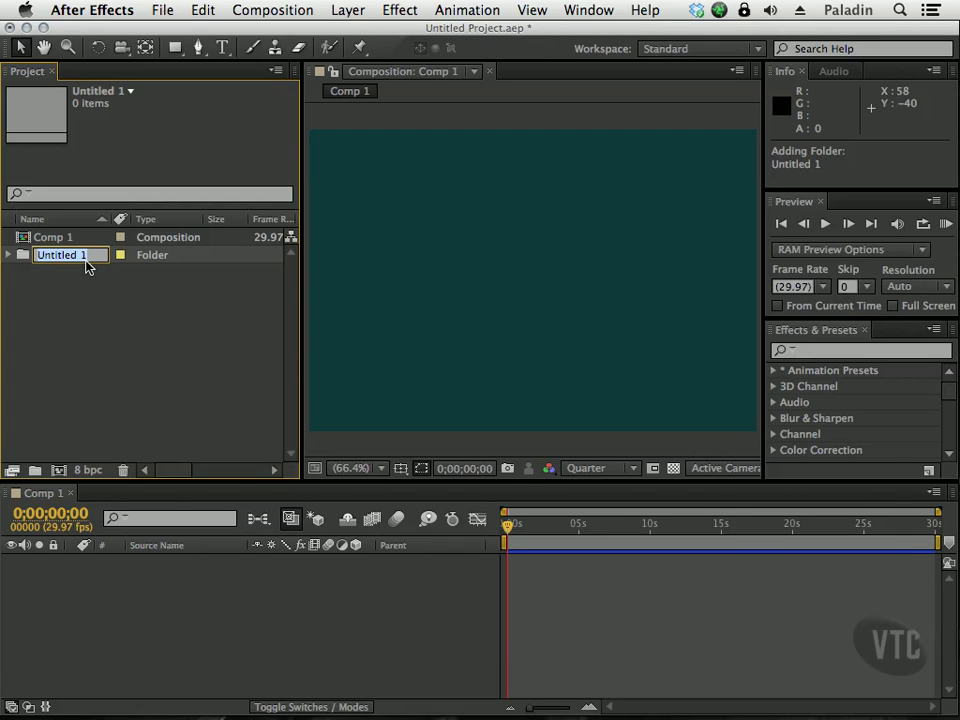
pyautogui.write('VO')
pyautogui.click(120, 304)
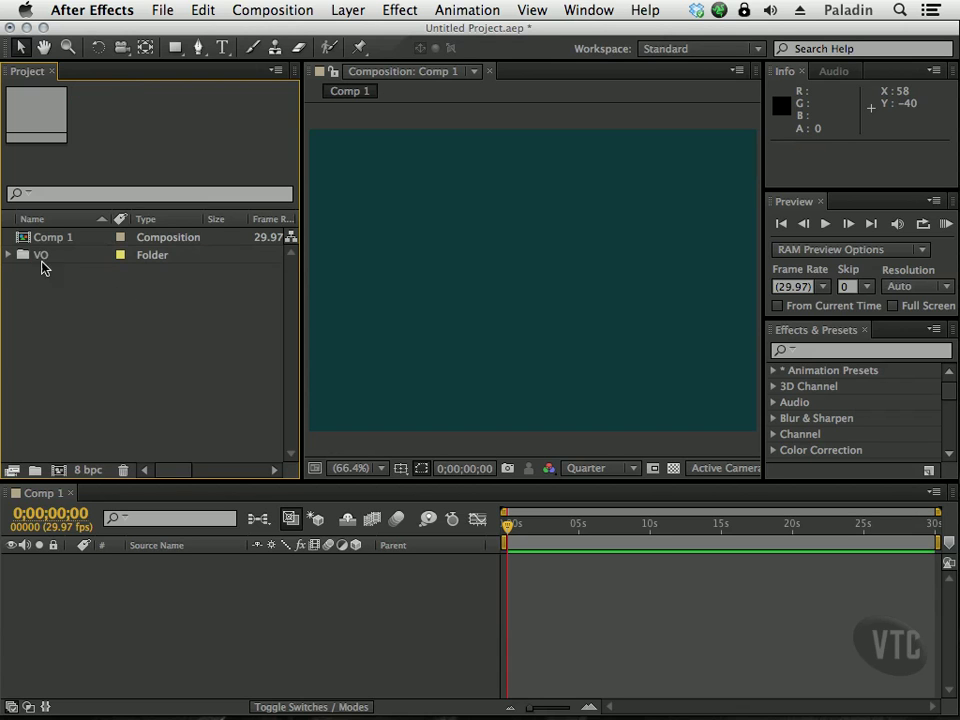
pyautogui.click(34, 470)
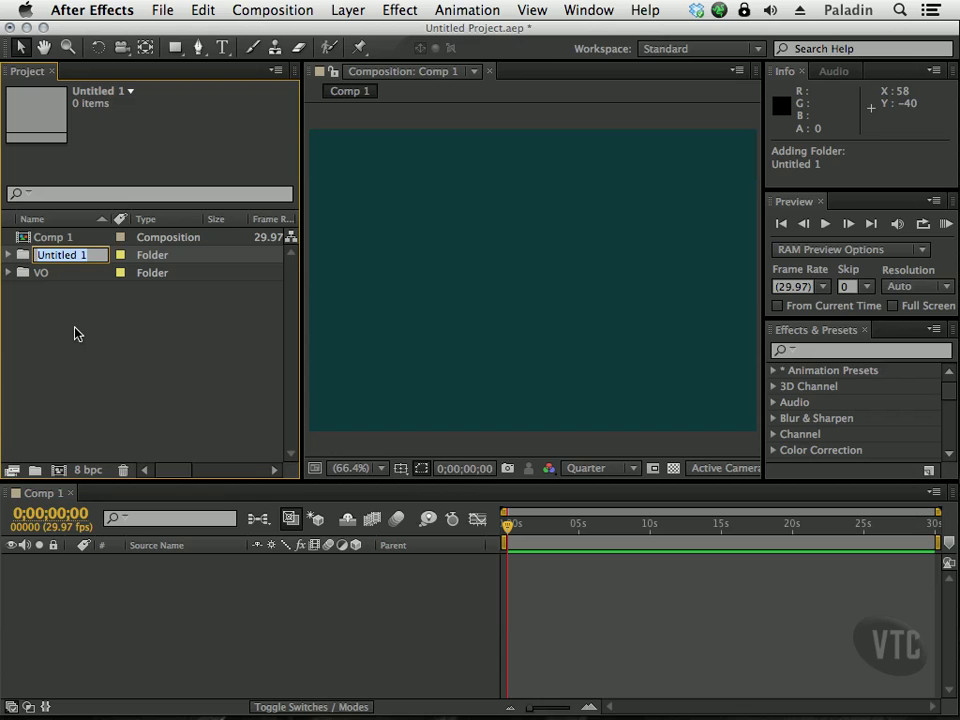
pyautogui.write('Music')
pyautogui.press('Return')
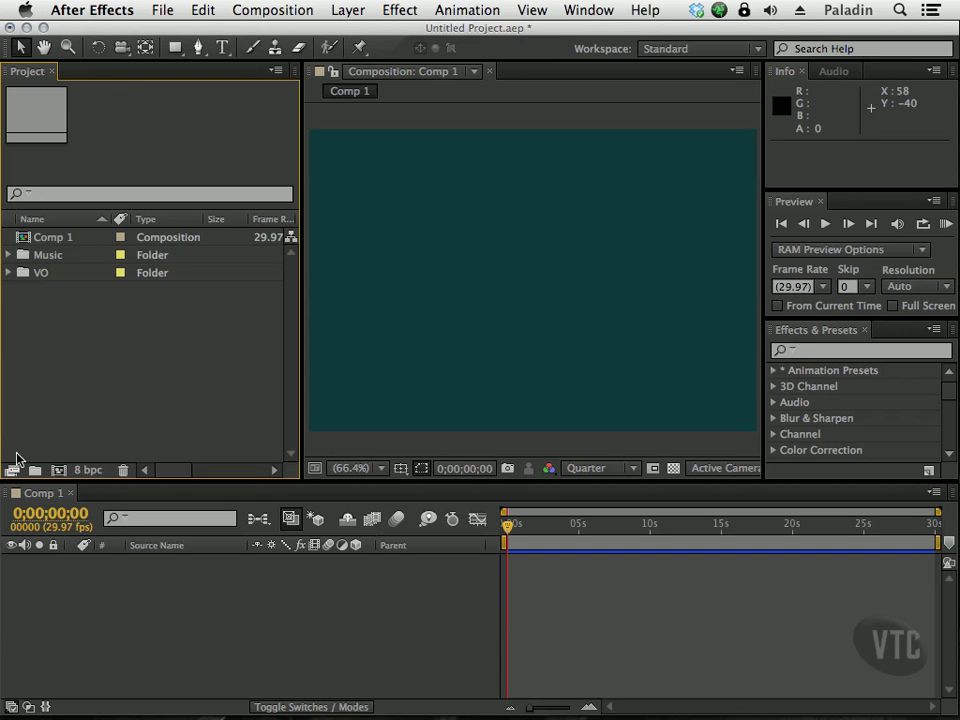
# Create a third project folder named Stills and deselect it
pyautogui.click(34, 470)
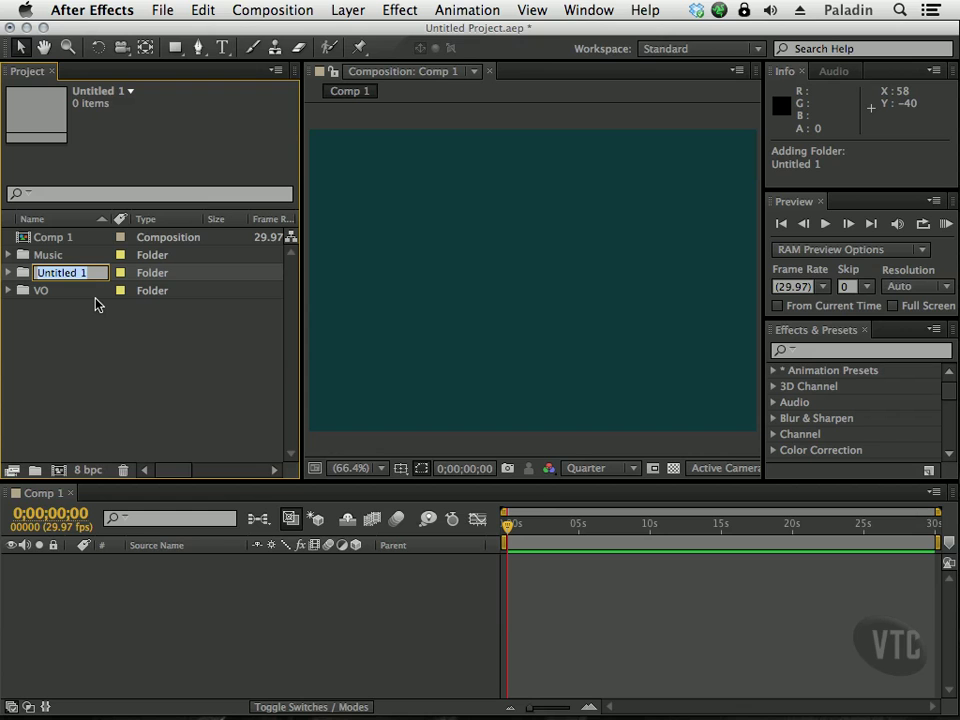
pyautogui.write('Stills')
pyautogui.press('Return')
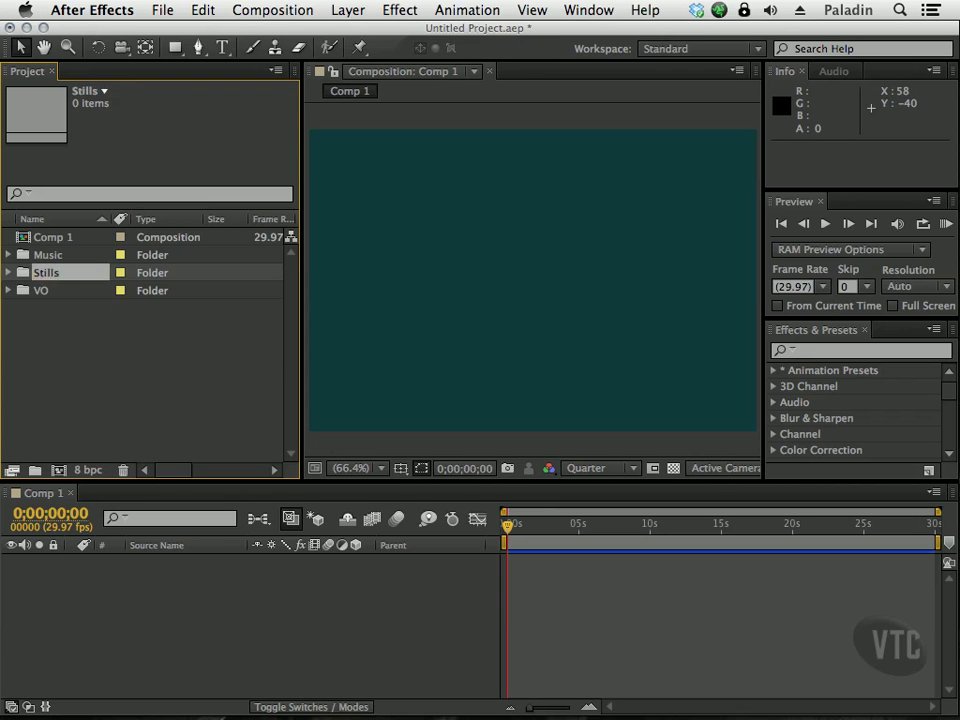
pyautogui.click(174, 339)
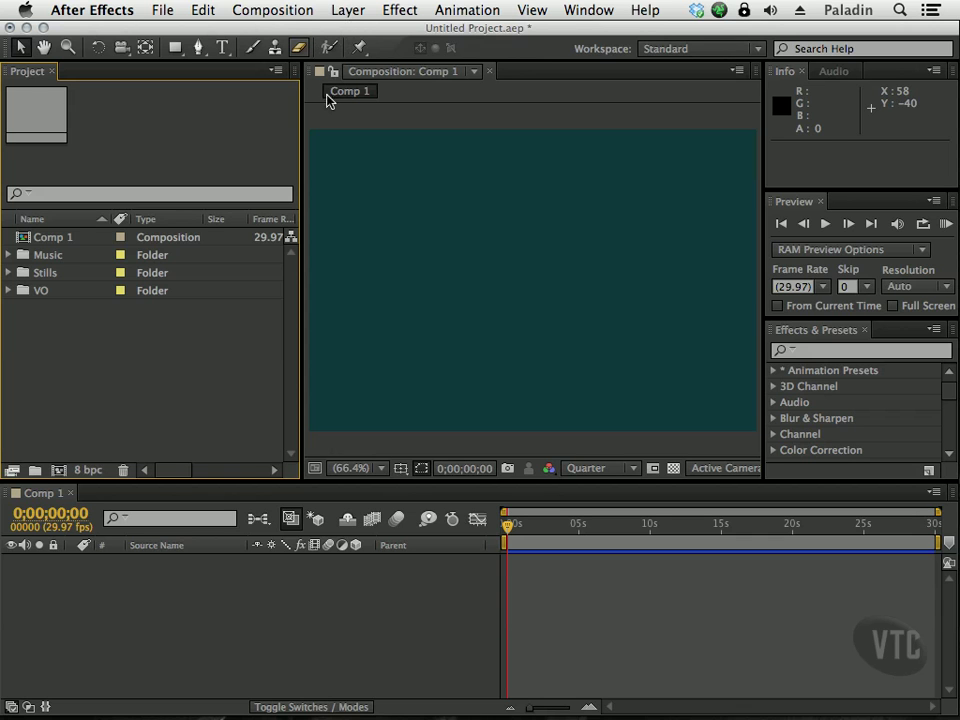
# Start a new solid layer in Comp 1 and name it test
pyautogui.click(347, 14)
pyautogui.click(352, 12)
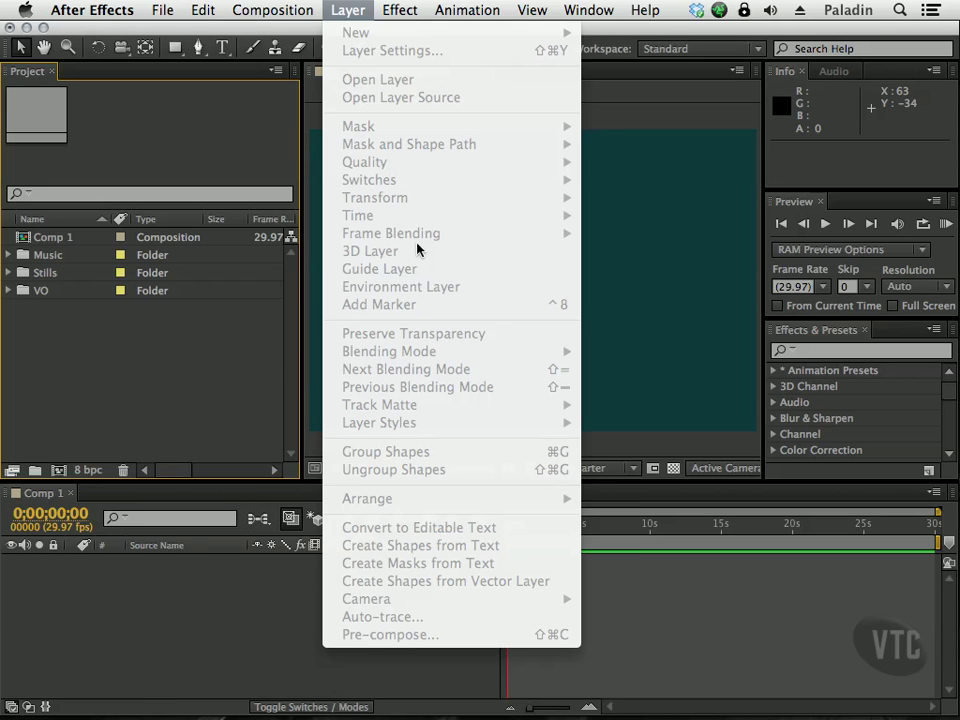
pyautogui.click(110, 605)
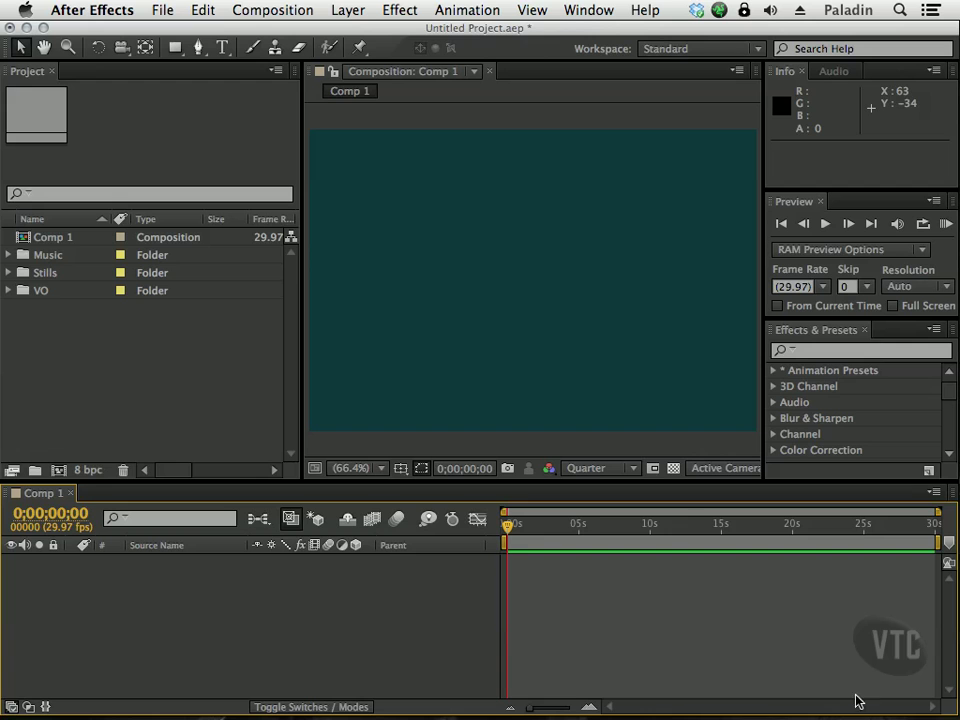
pyautogui.click(349, 10)
pyautogui.moveTo(352, 36)
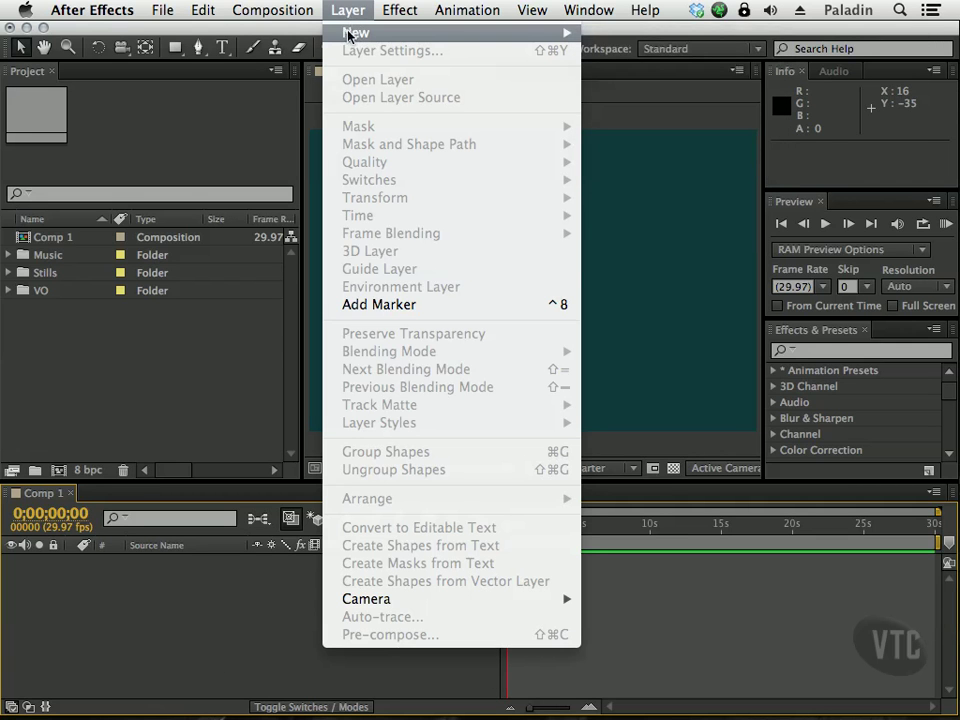
pyautogui.moveTo(422, 36)
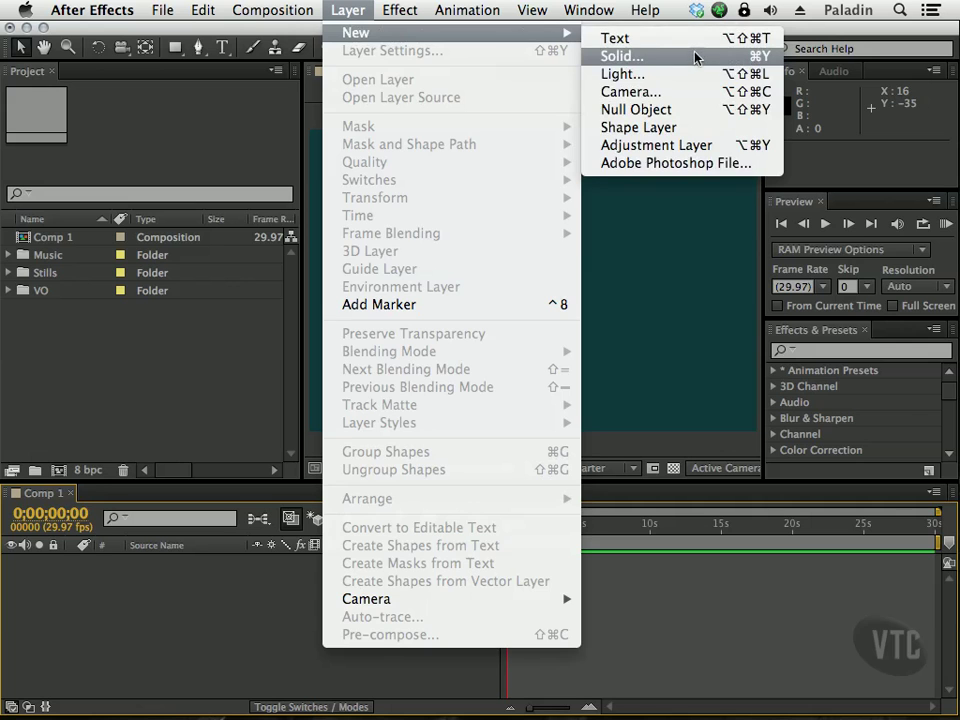
pyautogui.click(654, 56)
pyautogui.moveTo(859, 246); pyautogui.dragTo(311, 133)
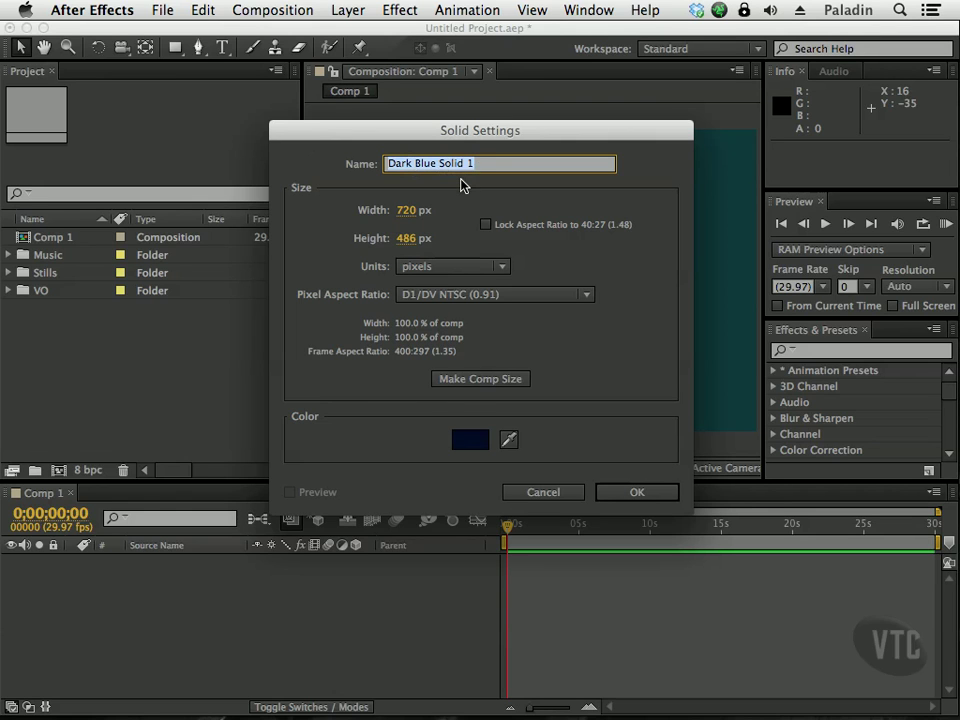
pyautogui.write('est')
pyautogui.click(388, 164)
pyautogui.write('t')
# Set the solid's color to a light periwinkle blue and create the layer
pyautogui.click(469, 439)
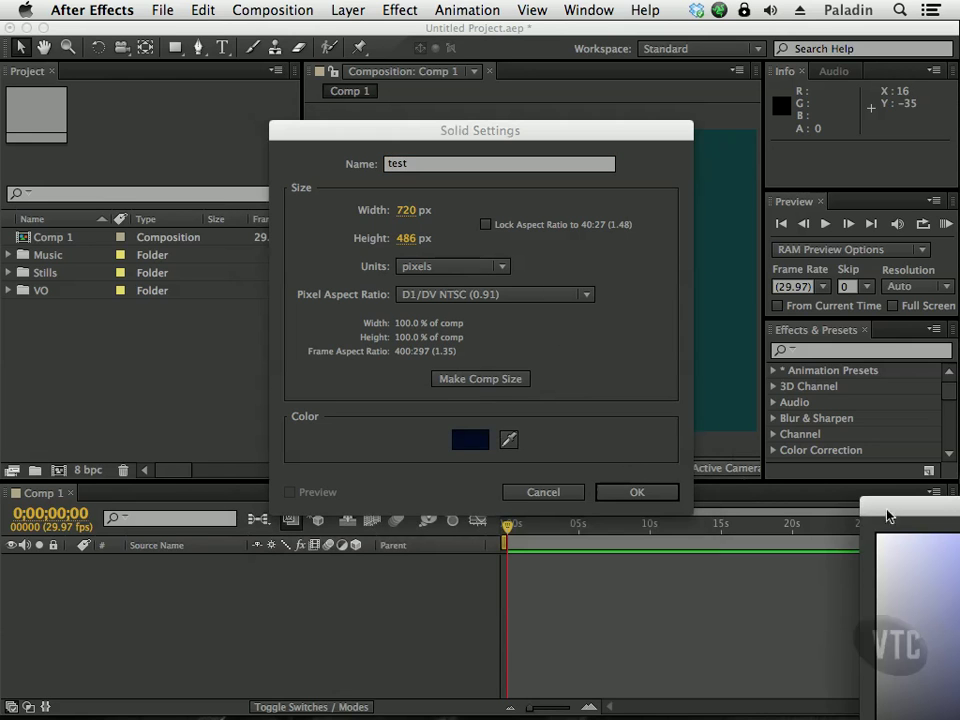
pyautogui.click(613, 358)
pyautogui.click(924, 336)
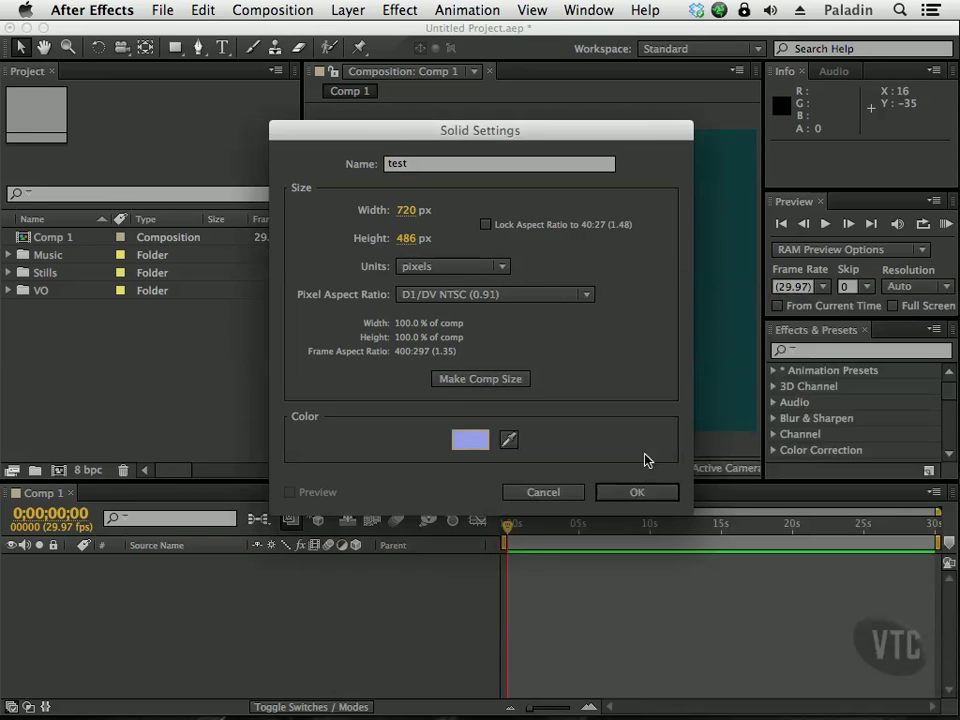
pyautogui.click(639, 492)
# Delete the Stills folder from the project
pyautogui.click(9, 273)
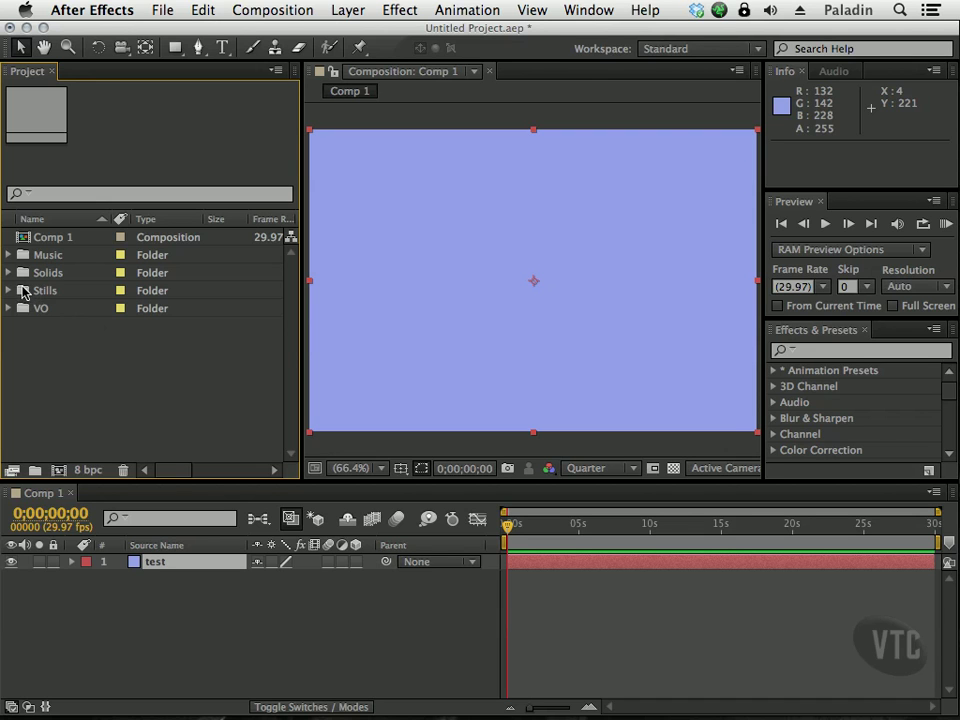
pyautogui.click(124, 470)
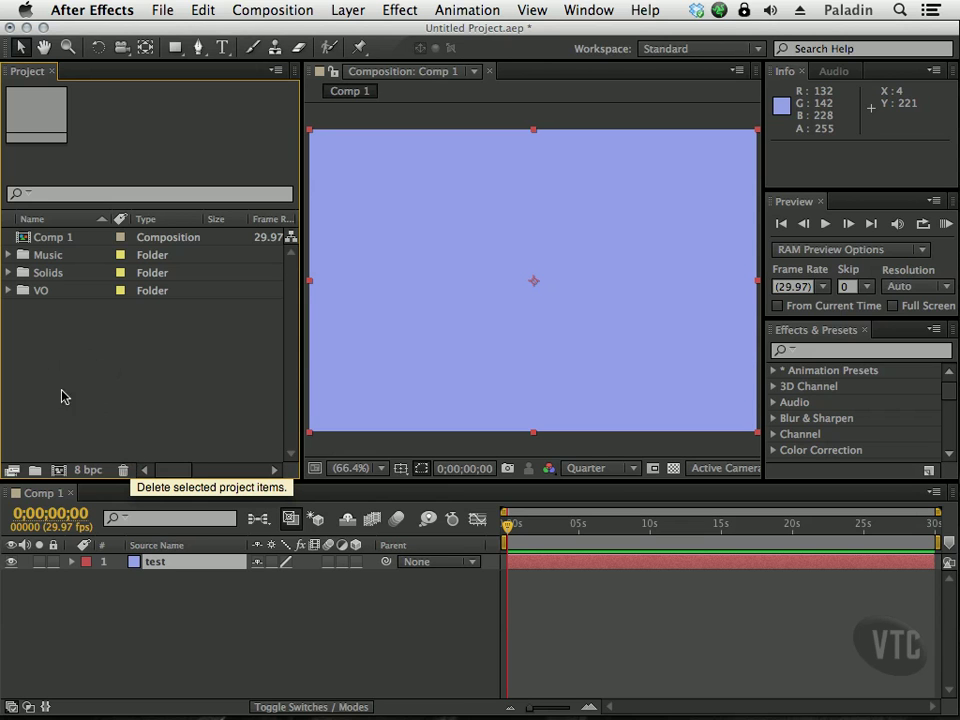
# Add a new project folder named Movies and deselect it
pyautogui.rightClick(133, 348)
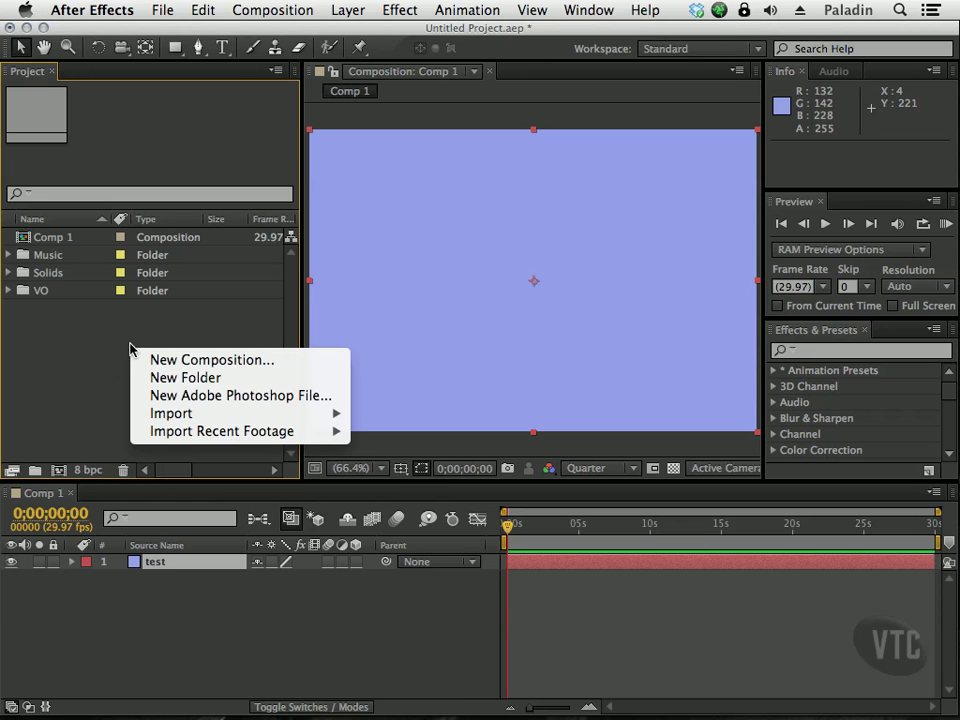
pyautogui.click(203, 378)
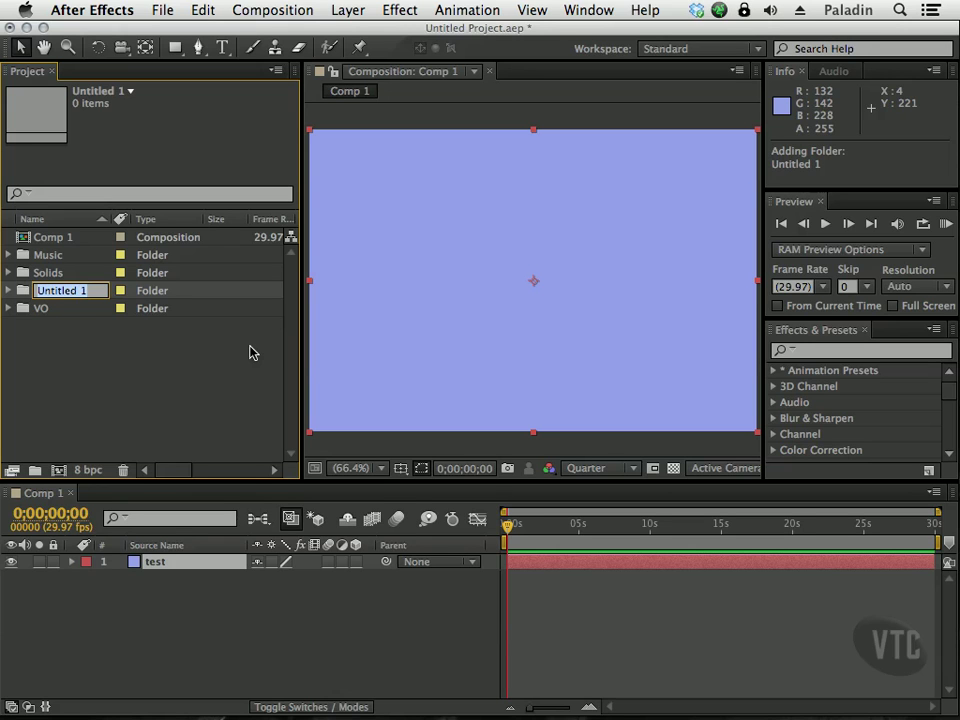
pyautogui.write('Movi')
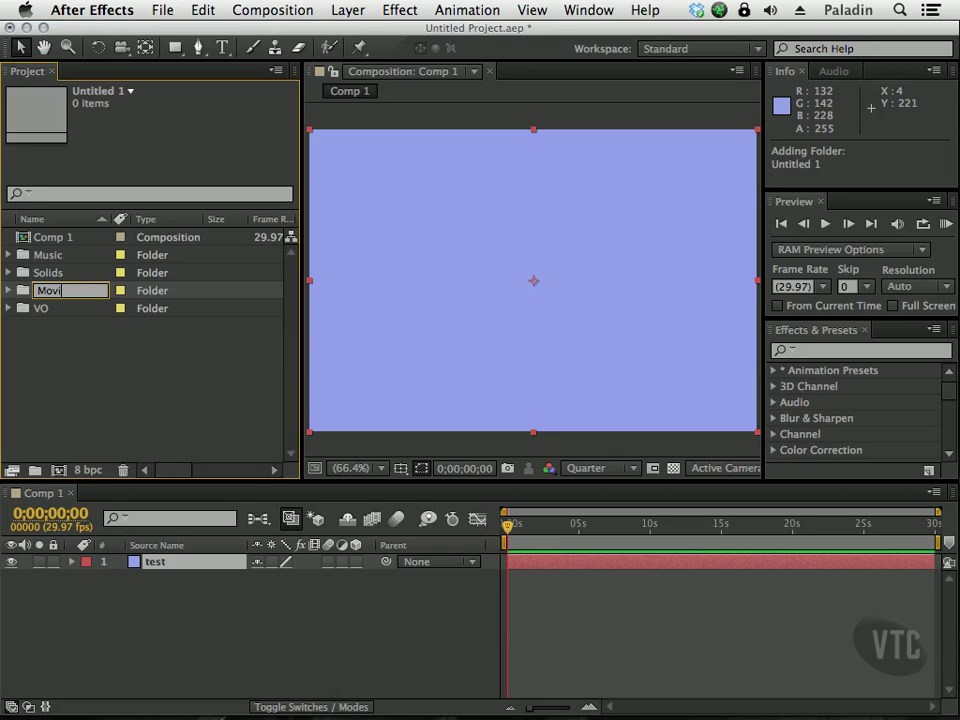
pyautogui.write('es')
pyautogui.press('Return')
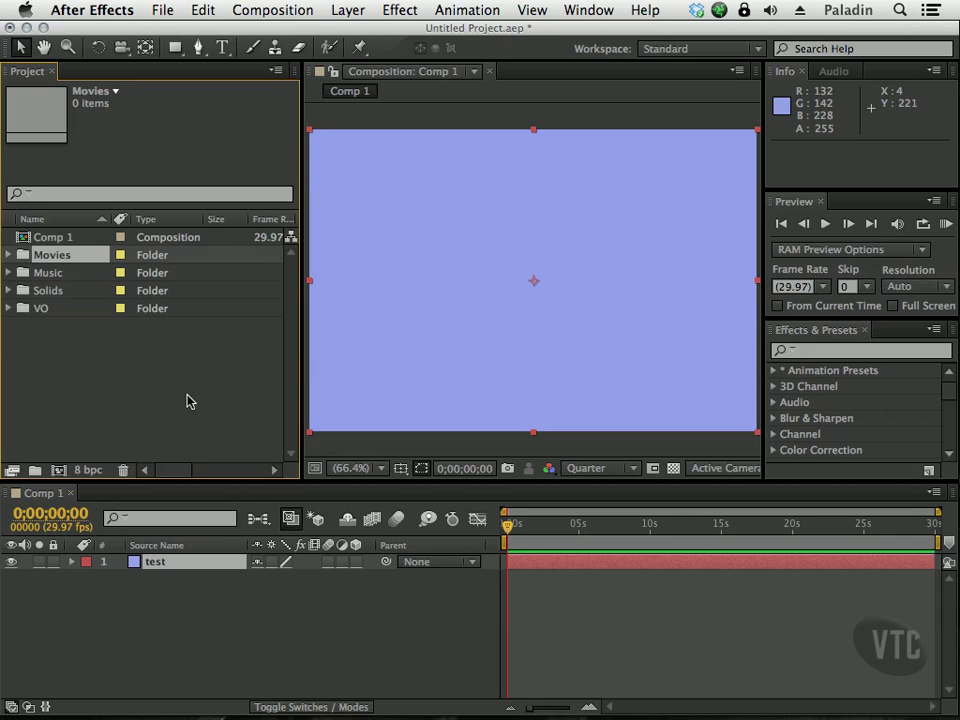
pyautogui.click(206, 360)
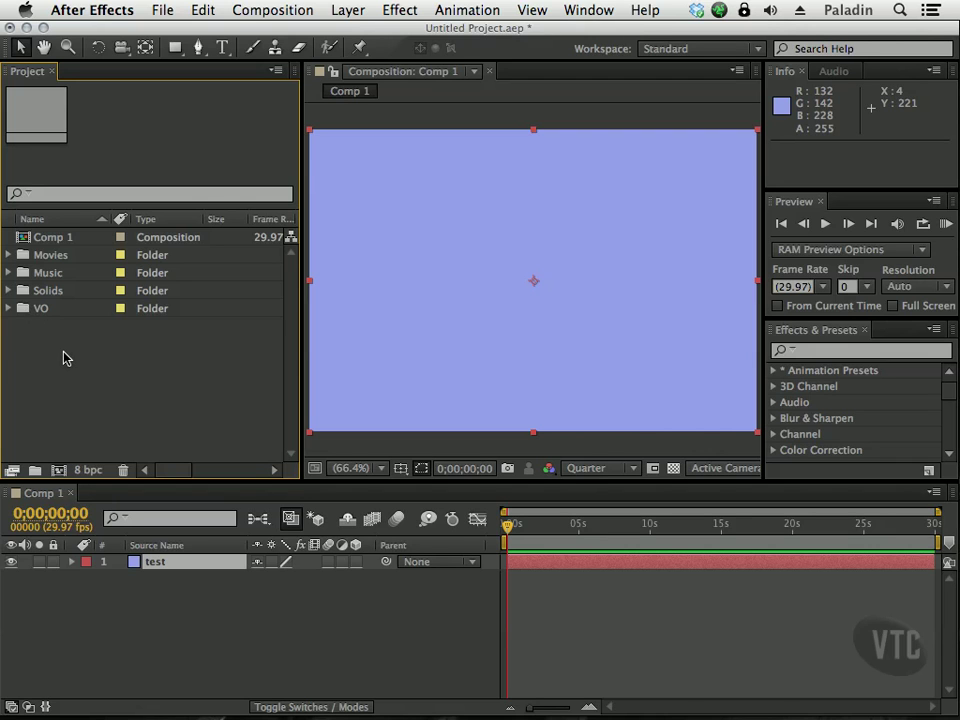
# Create a top-level folder named VO followed by the first voice artist's first name
pyautogui.click(9, 308)
pyautogui.click(9, 308)
pyautogui.click(40, 471)
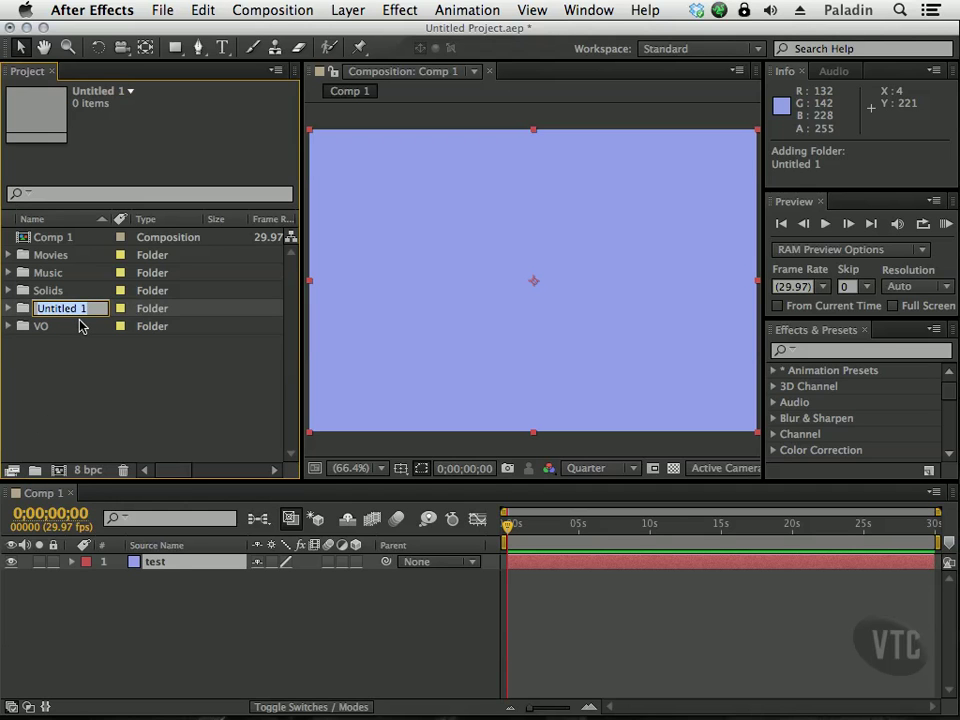
pyautogui.write('V')
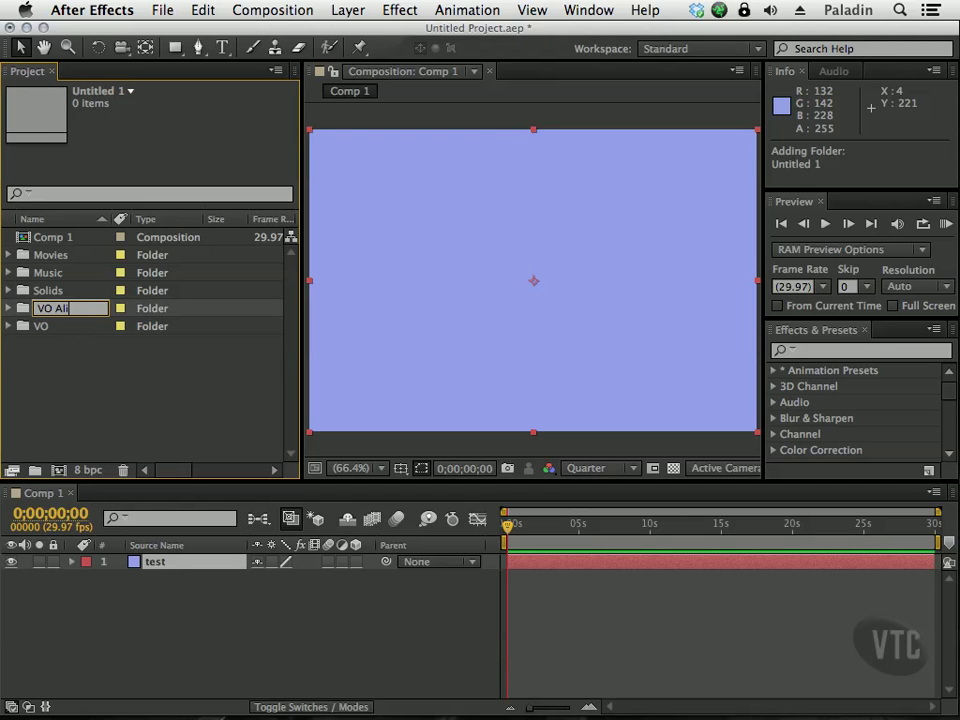
pyautogui.write('O Alice')
pyautogui.press('Return')
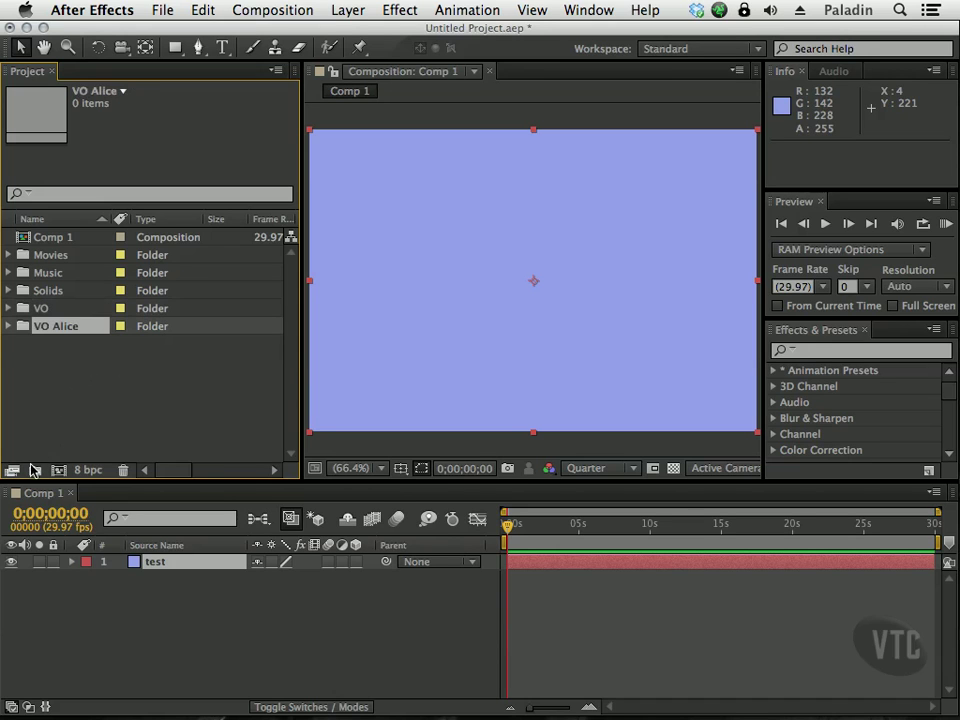
# Create a folder inside the first voice artist's folder, named VO followed by the second artist's first name
pyautogui.press('super+alt+shift+n')
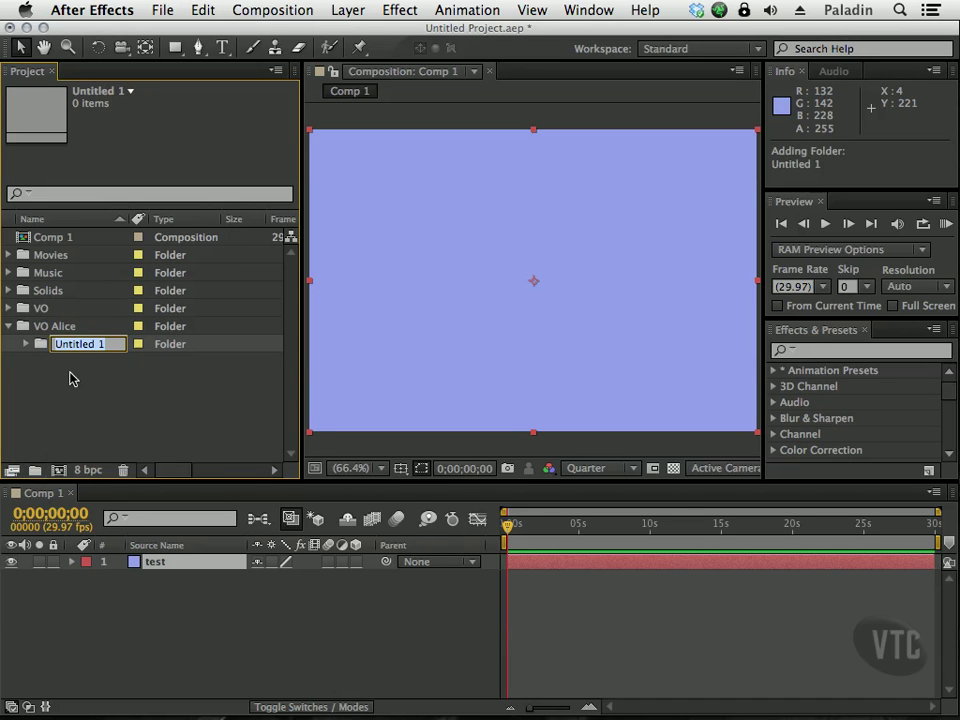
pyautogui.write('VO ')
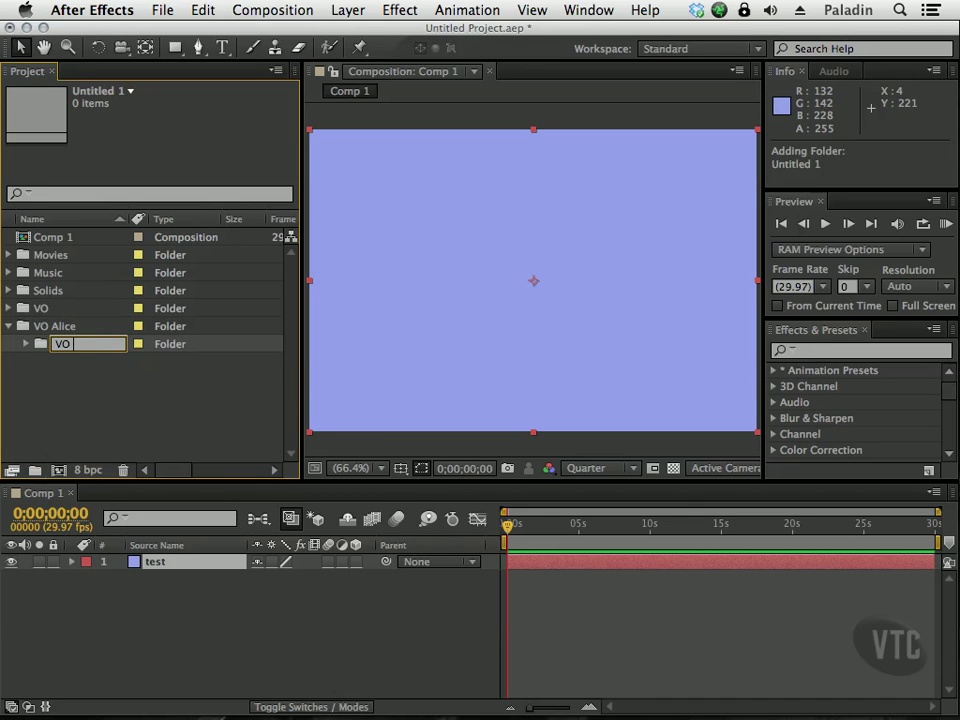
pyautogui.write('Alex')
pyautogui.press('Return')
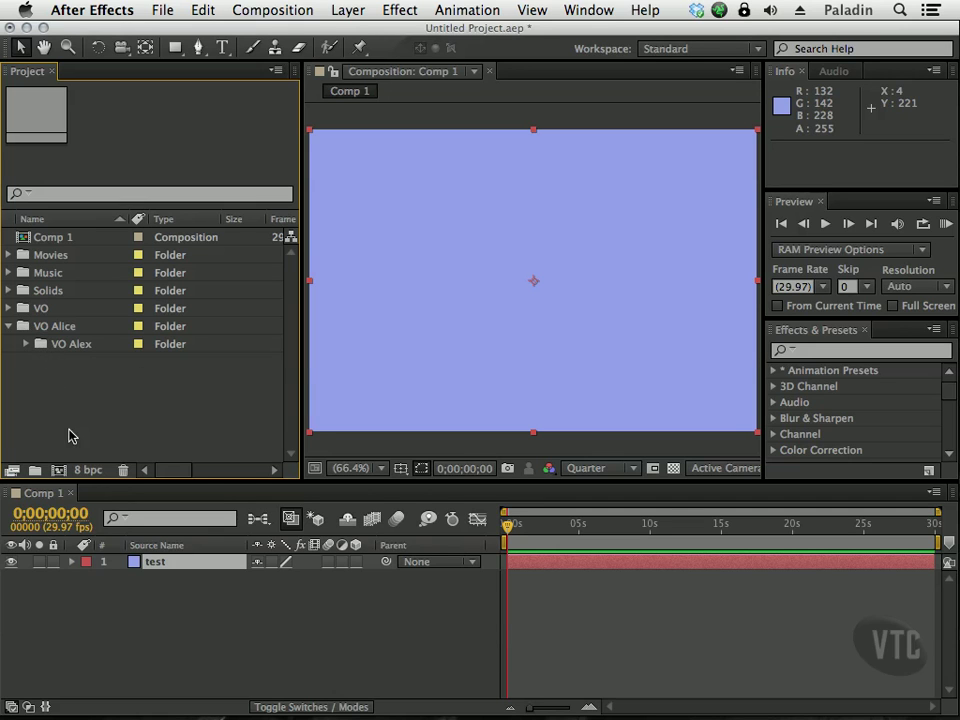
# Create another top-level folder named VO followed by the third voice artist's first name
pyautogui.click(35, 471)
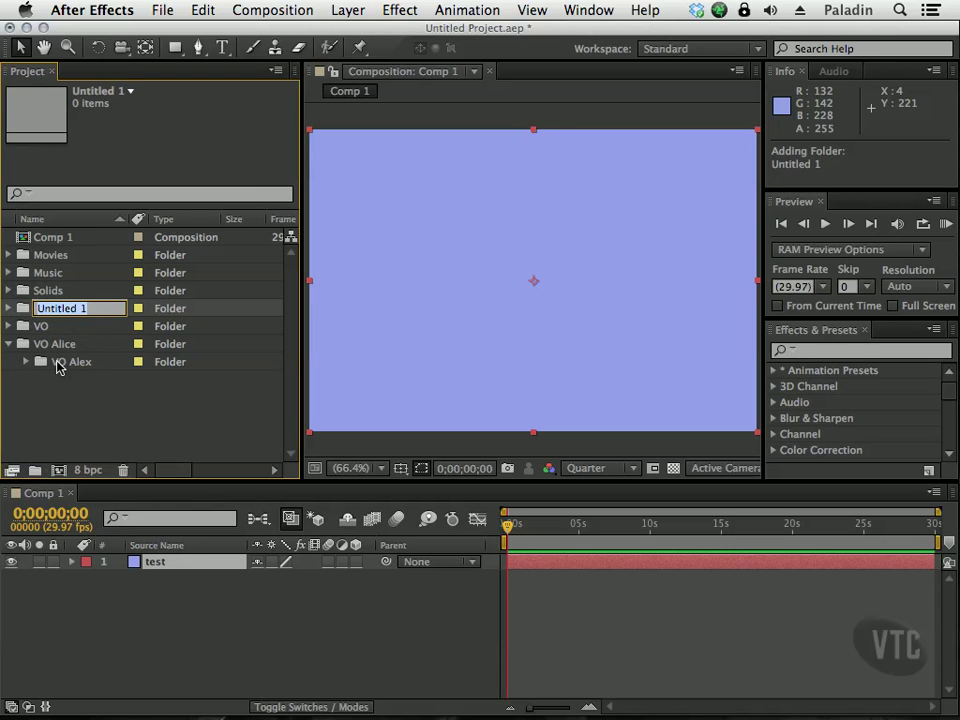
pyautogui.write('VO')
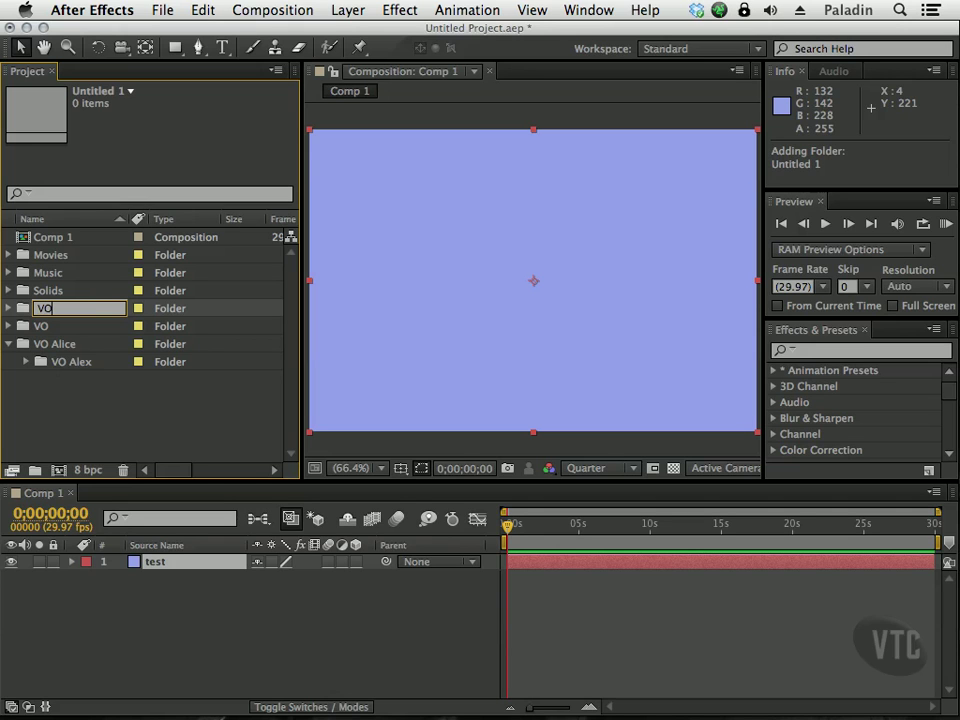
pyautogui.write(' Bob')
pyautogui.press('Return')
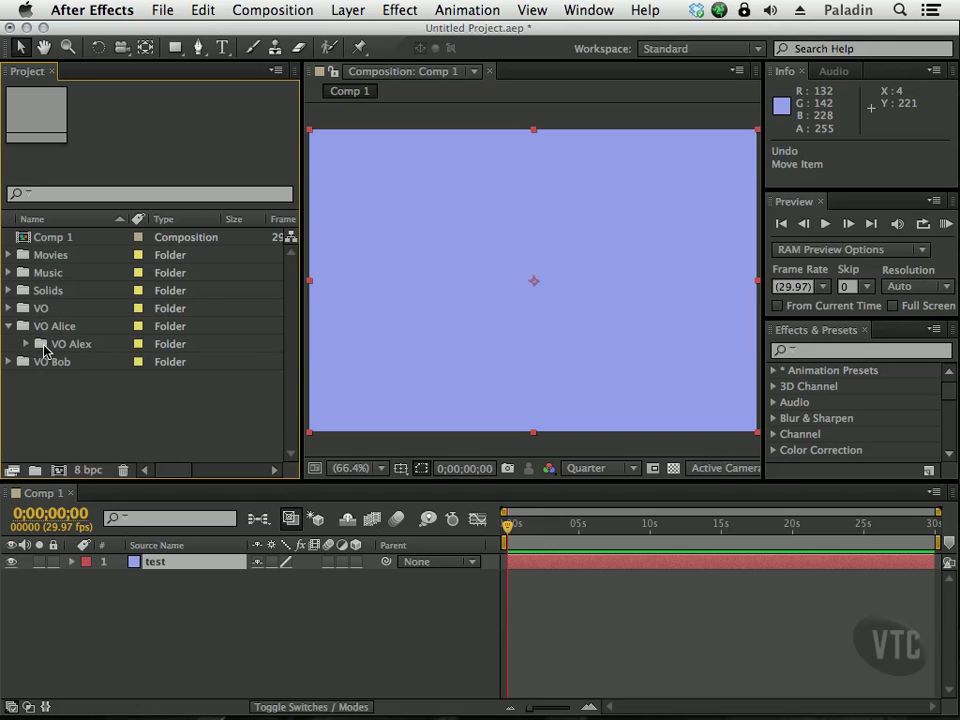
# Move the nested artist folder out to the top level and place all three voice artists' folders inside the VO folder
pyautogui.moveTo(42, 348); pyautogui.dragTo(82, 424)
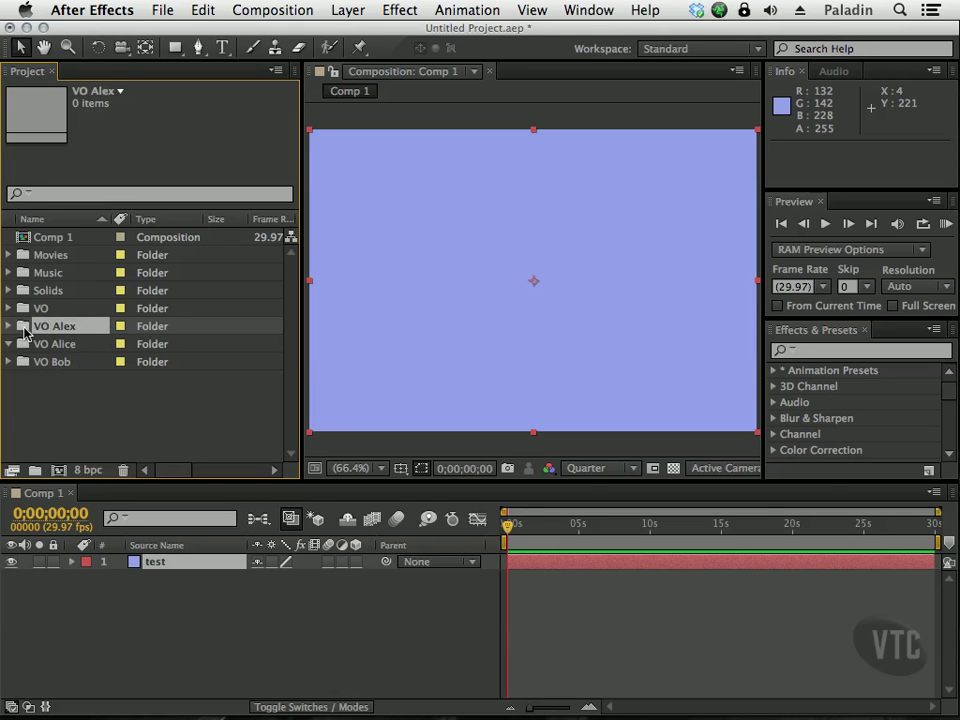
pyautogui.moveTo(24, 333); pyautogui.dragTo(22, 312)
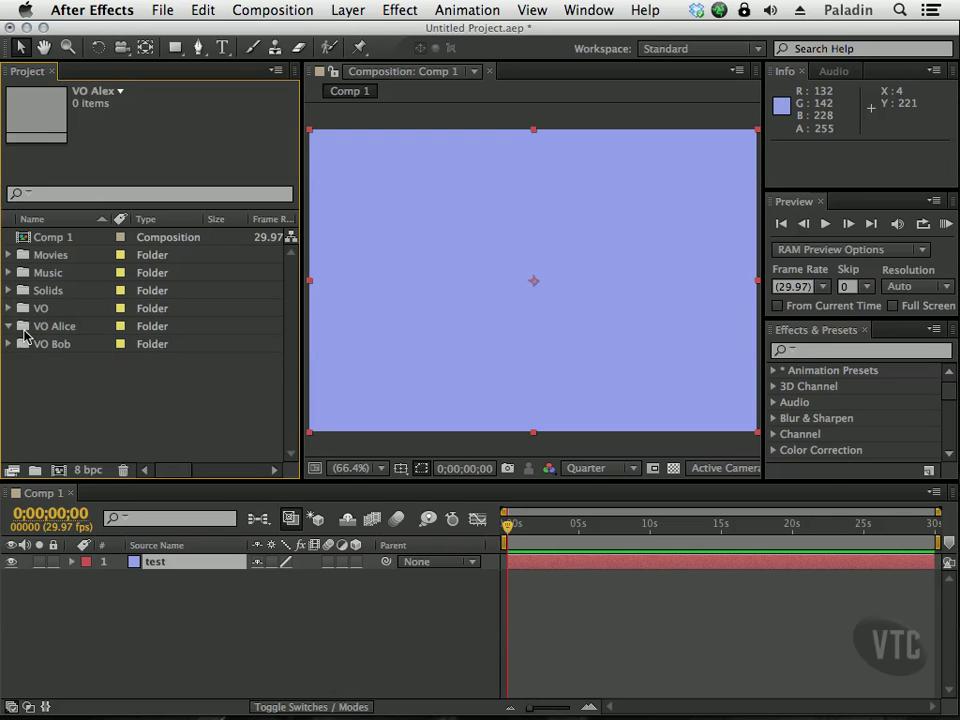
pyautogui.moveTo(10, 333); pyautogui.dragTo(24, 312)
pyautogui.moveTo(24, 323); pyautogui.dragTo(24, 313)
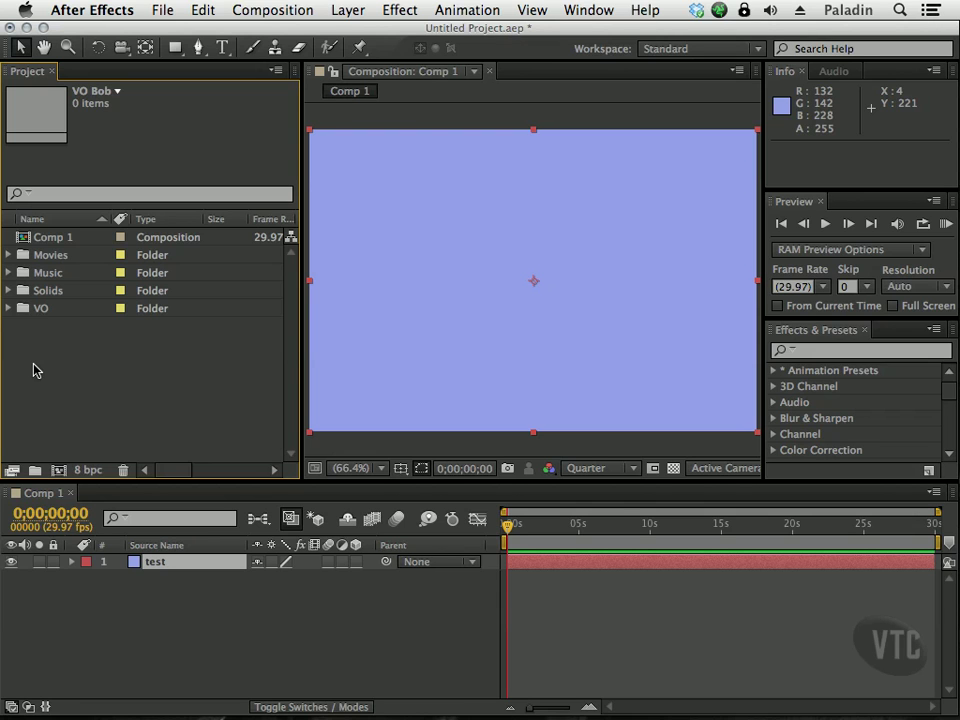
# Examine the contents of the VO and Solids folders, leaving both collapsed
pyautogui.click(9, 308)
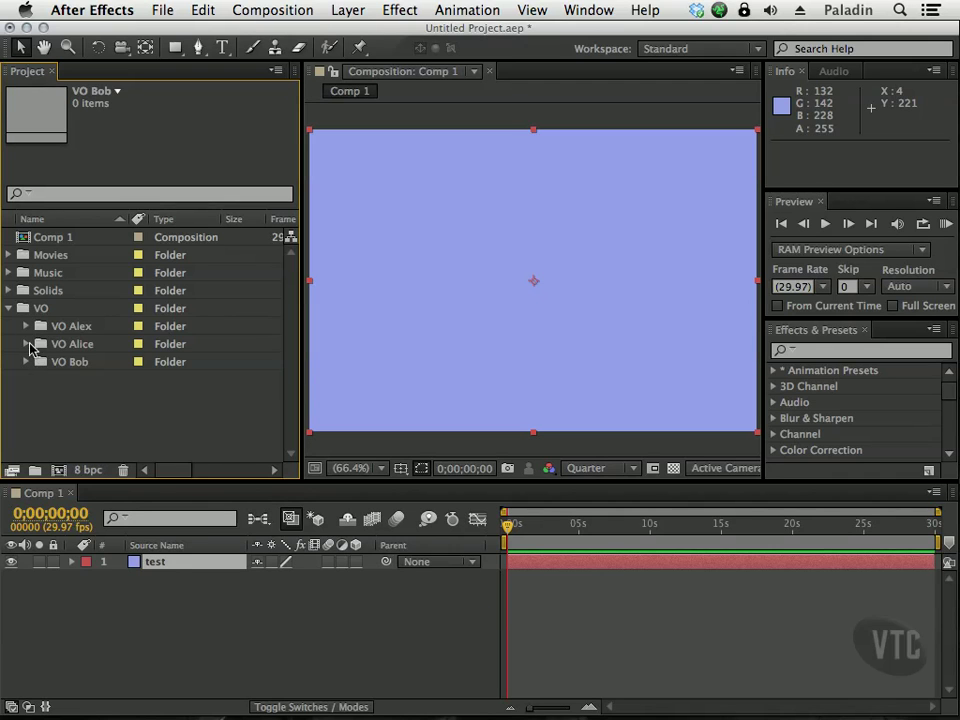
pyautogui.click(10, 308)
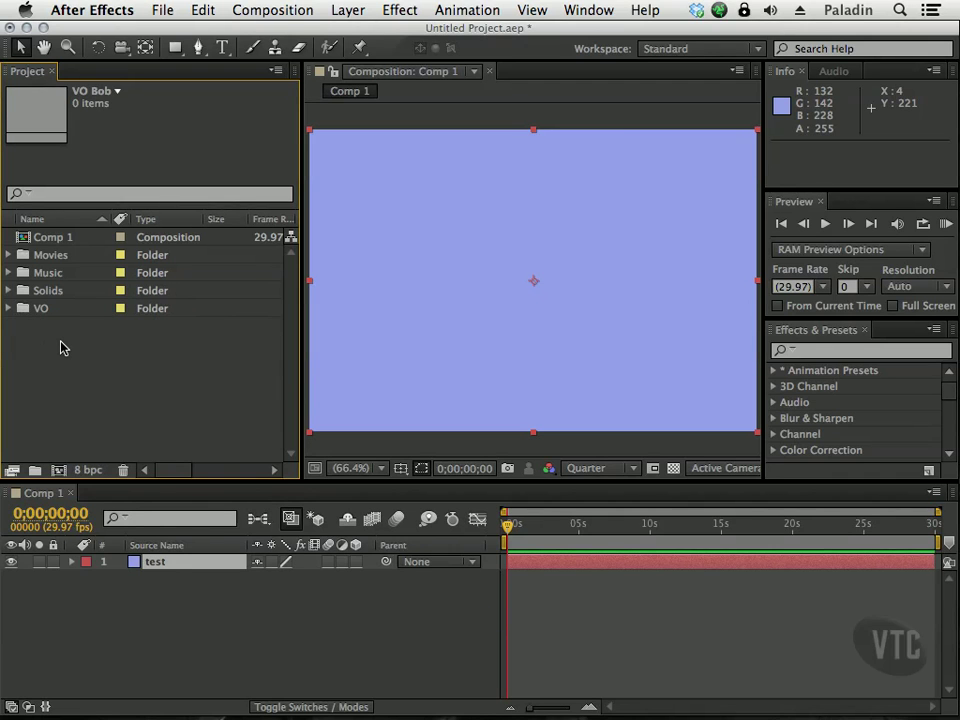
pyautogui.click(10, 309)
pyautogui.click(10, 309)
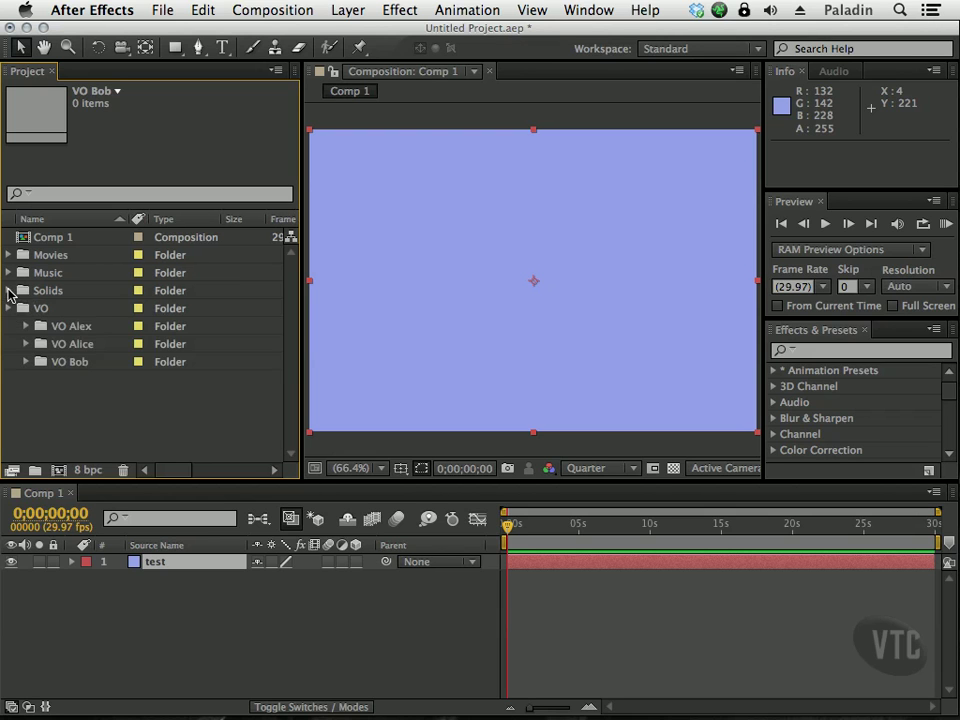
pyautogui.click(10, 290)
pyautogui.click(9, 290)
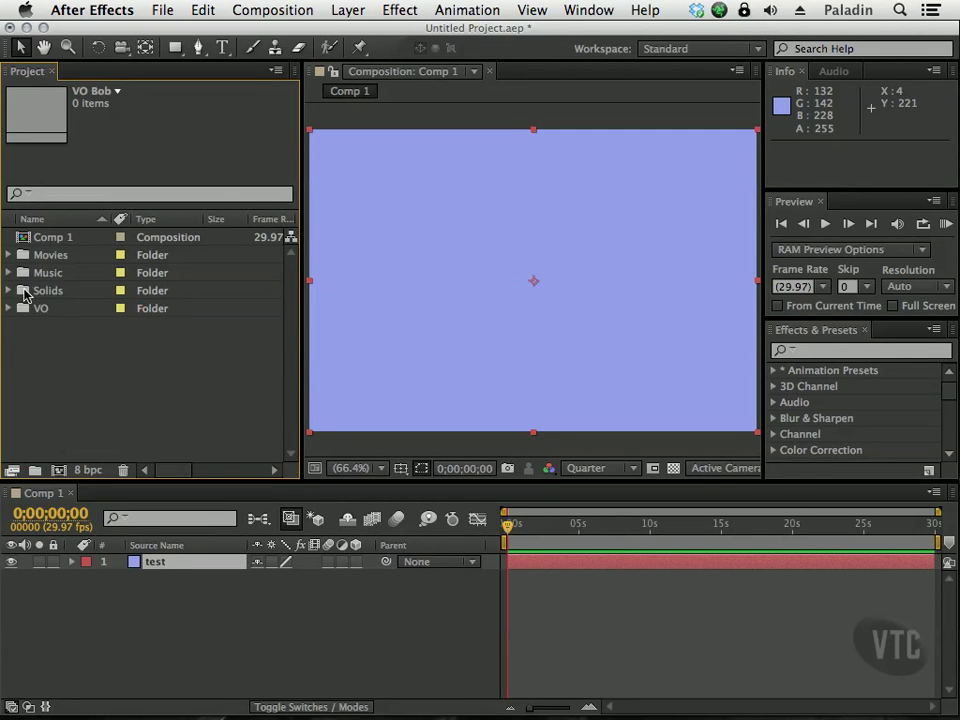